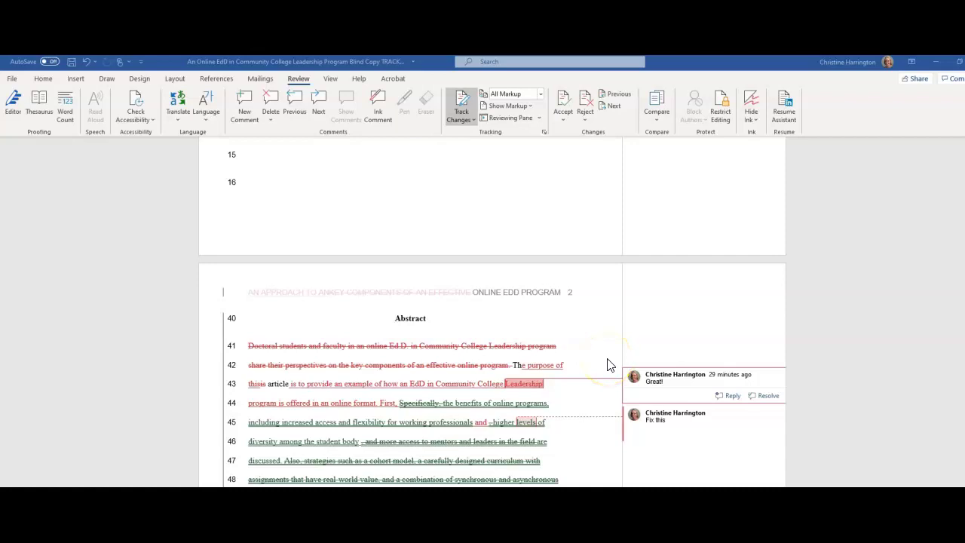
Scroll through the abstract to look over its existing tracked edits and comments.
click(617, 362)
click(612, 363)
scroll(611, 365, down, 5)
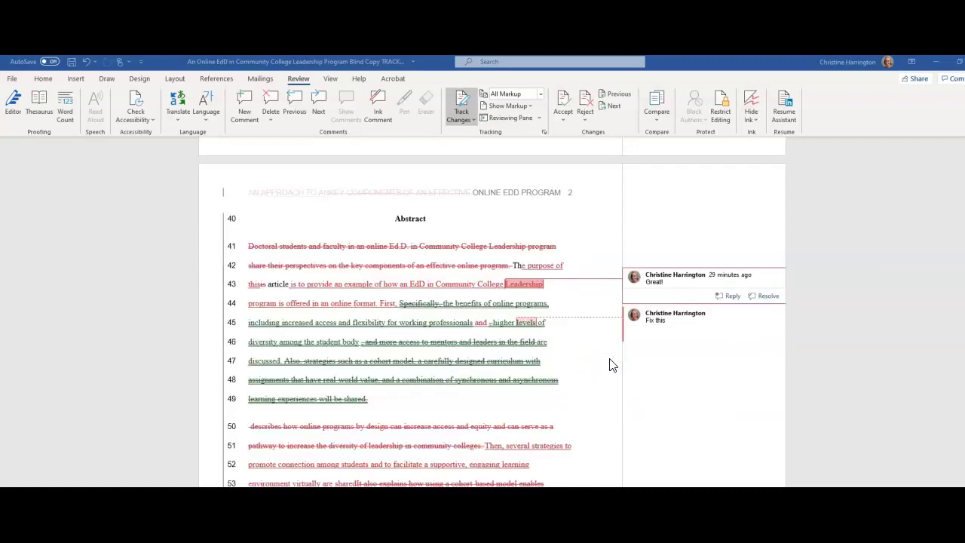
scroll(611, 364, down, 1)
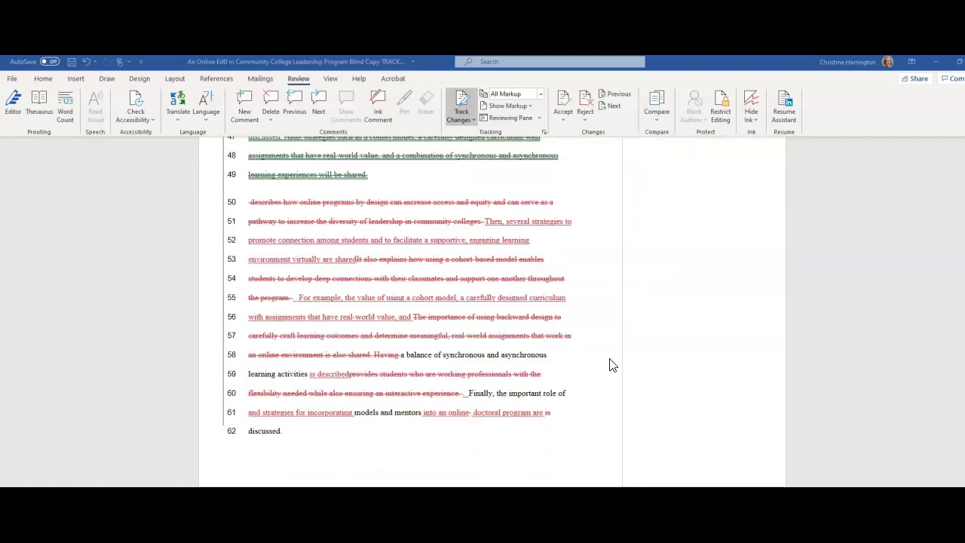
scroll(611, 365, up, 7)
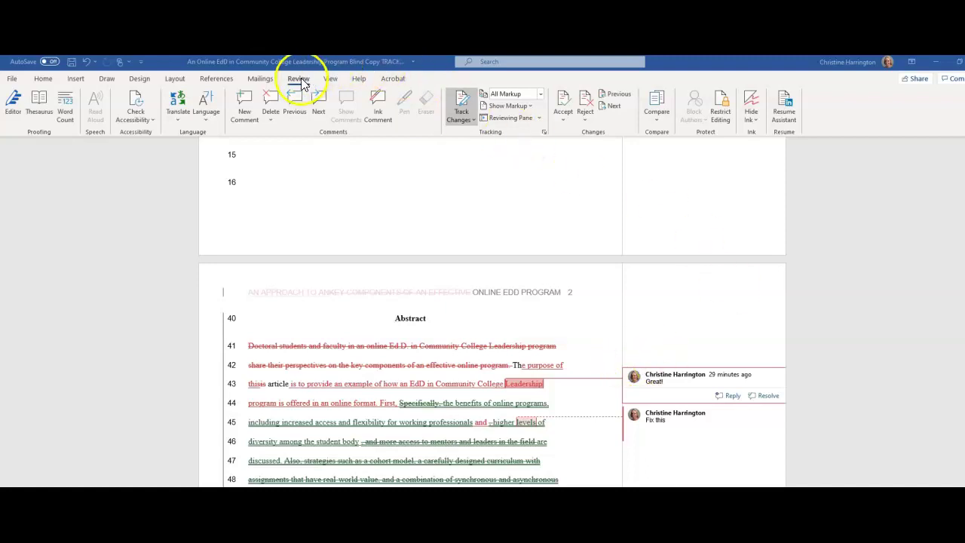
Turn on Track Changes, type a test word after 'Abstract', then delete it.
click(461, 115)
click(434, 318)
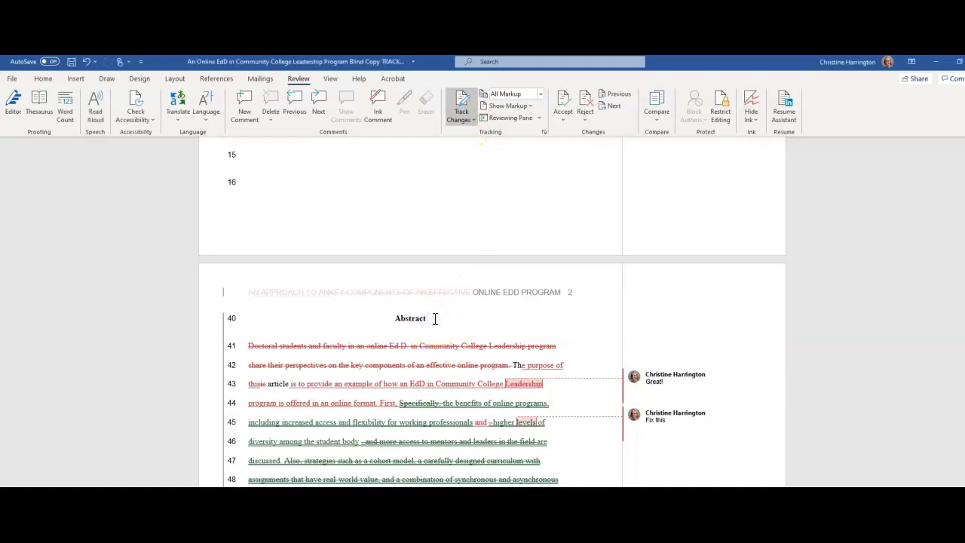
text(dkad)
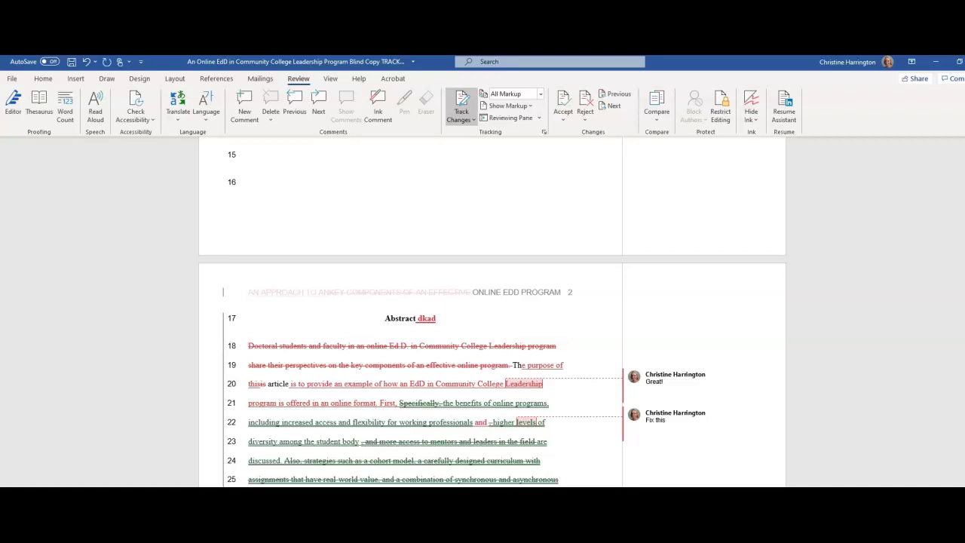
key(BackSpace)
key(BackSpace)
key(BackSpace)
key(BackSpace)
key(BackSpace)
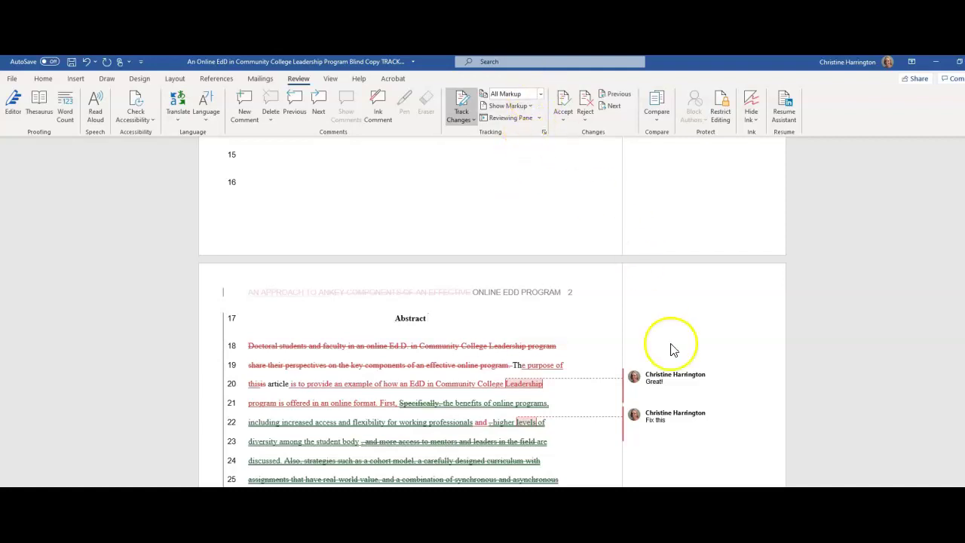
Choose Simple Markup, then use the change bar to toggle All Markup and return to Simple Markup.
click(538, 95)
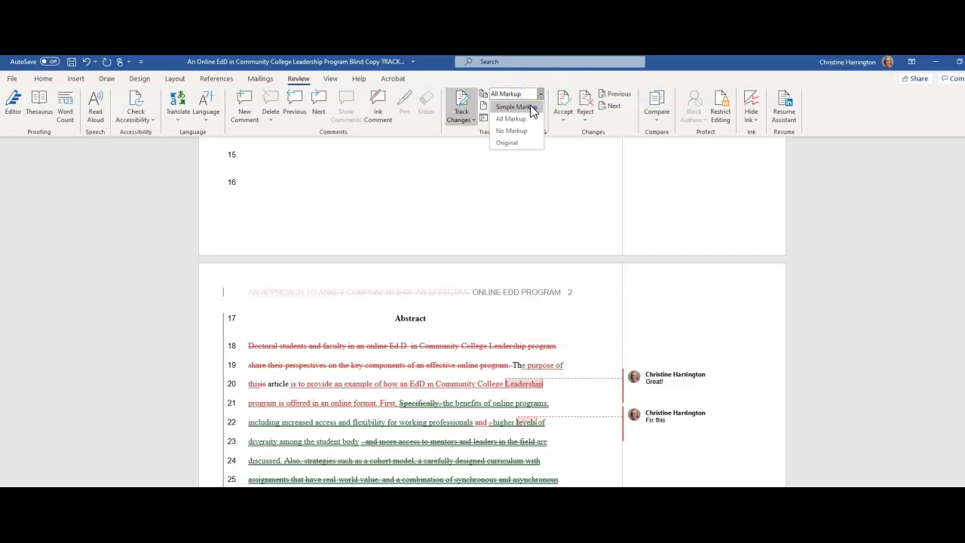
click(530, 106)
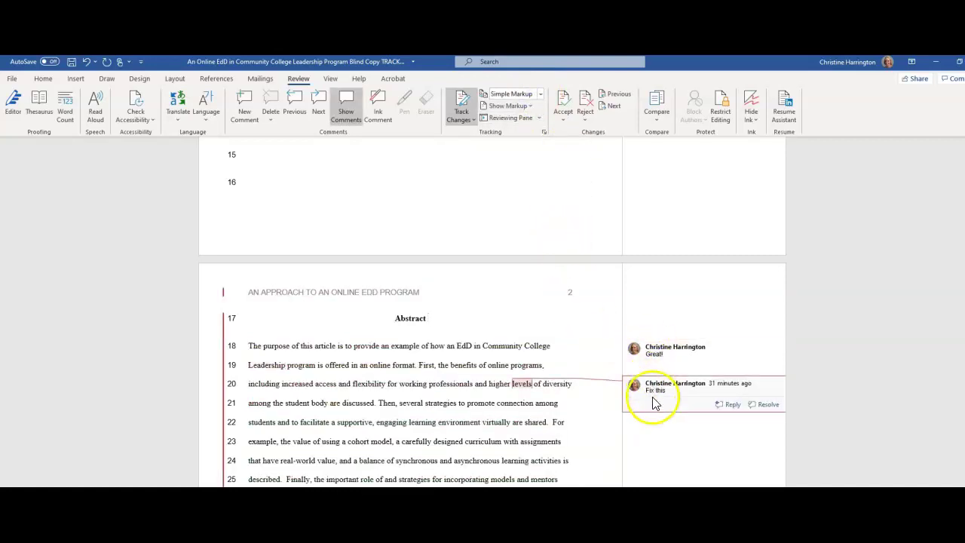
mouse_move(656, 356)
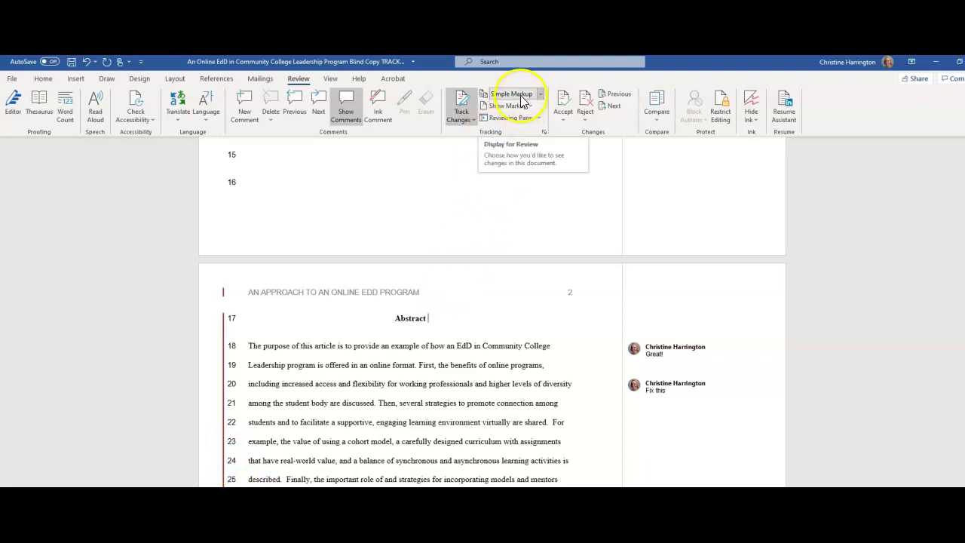
click(222, 424)
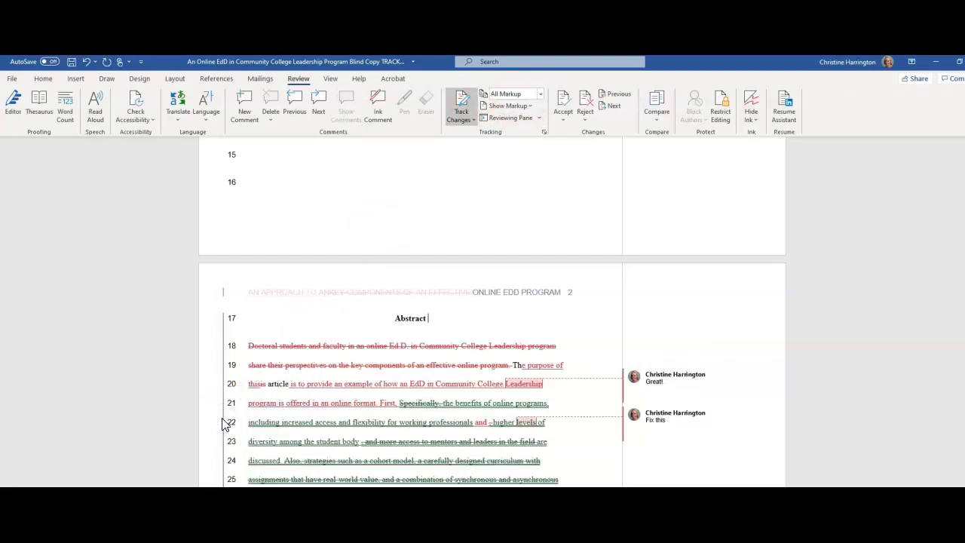
click(223, 424)
click(223, 424)
click(223, 425)
click(223, 424)
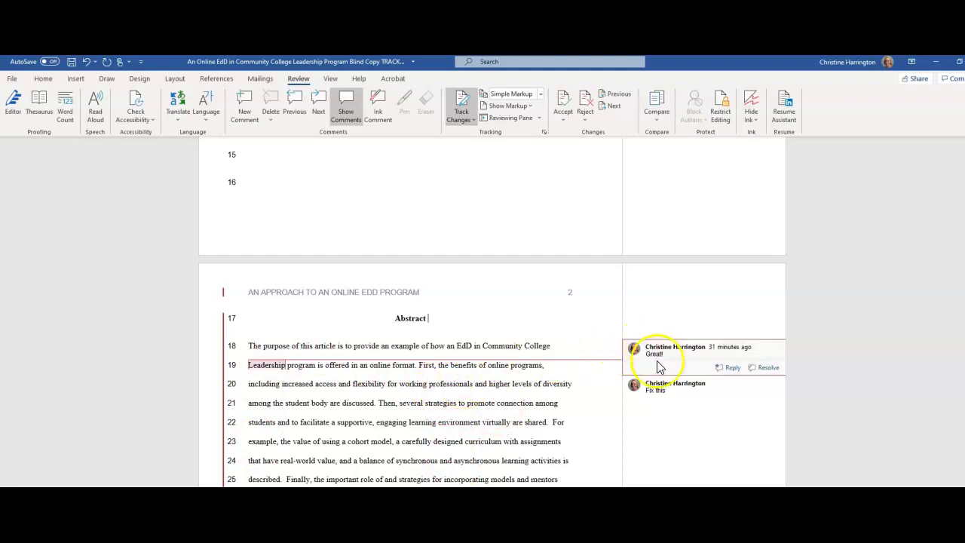
Preview No Markup, then return to Simple Markup with comments shown and the 'Great!' thread open.
click(533, 94)
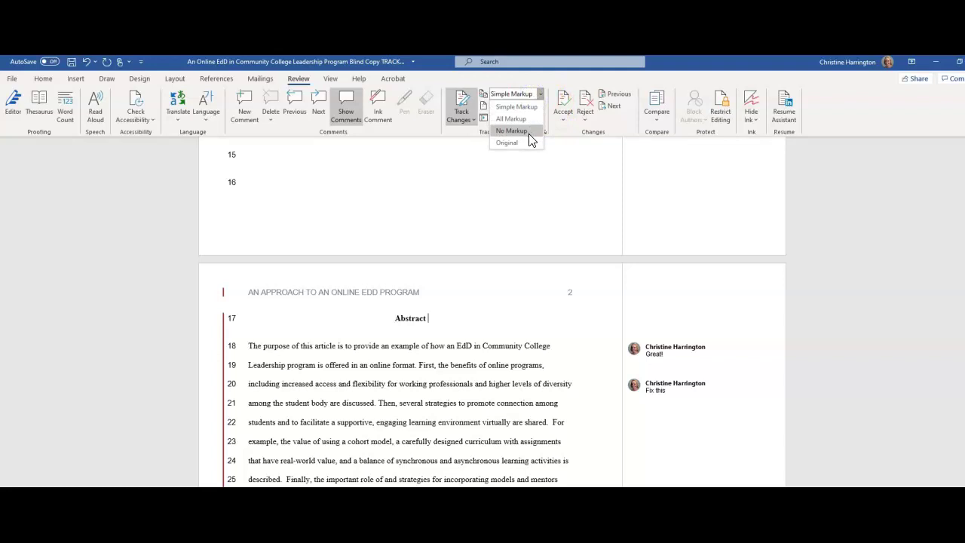
click(528, 133)
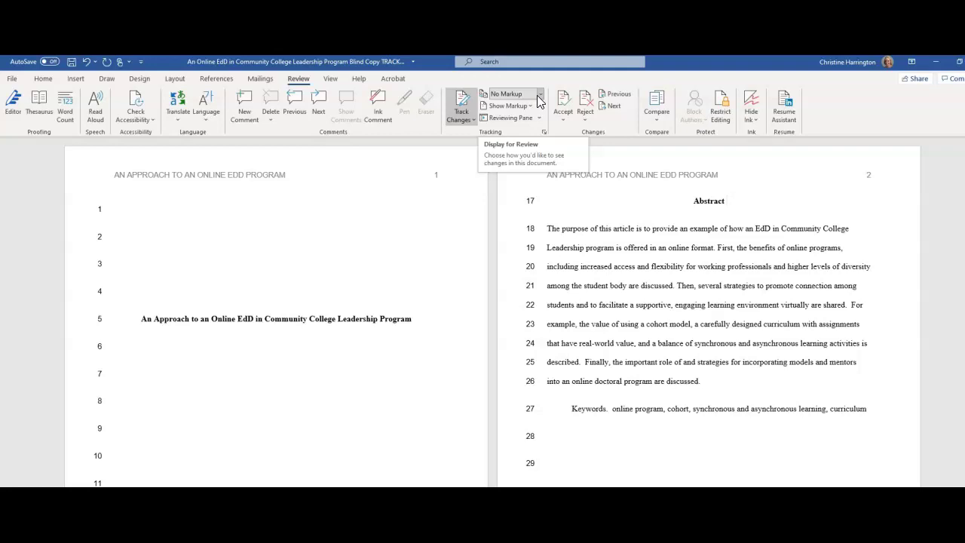
click(539, 95)
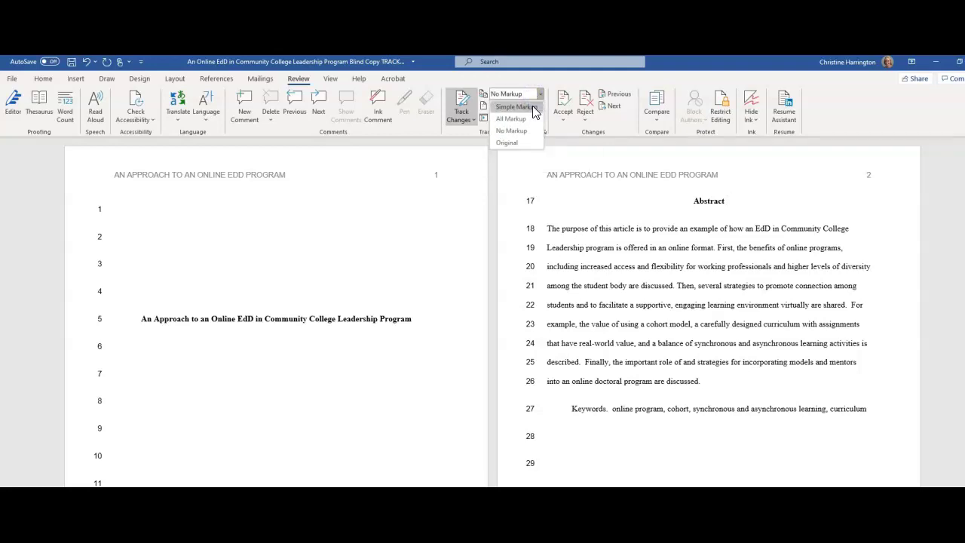
click(531, 107)
click(534, 111)
click(687, 246)
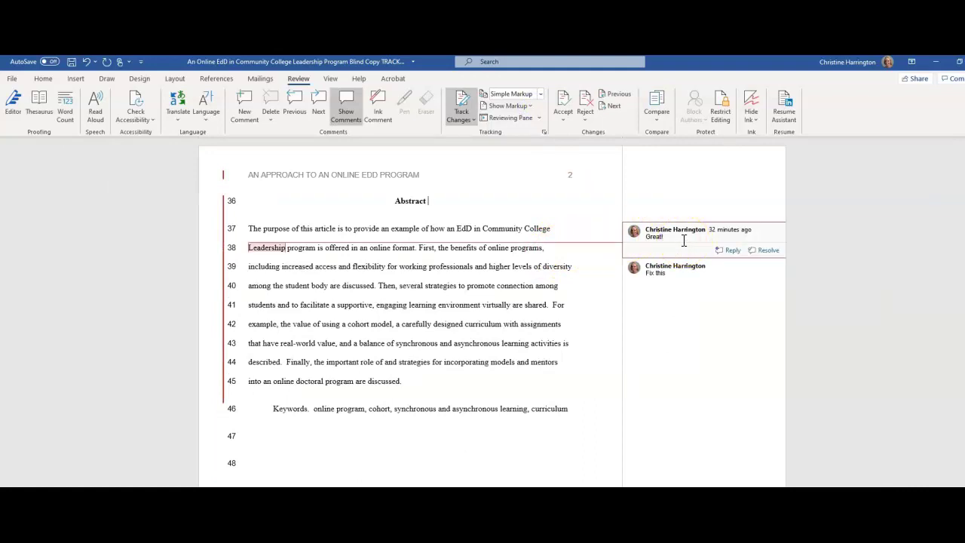
Select the 'Great!' comment, glance at 'Fix this', and begin a reply to 'Great!'.
mouse_move(684, 240)
mouse_down()
mouse_move(710, 245)
mouse_move(664, 229)
mouse_move(663, 248)
mouse_move(670, 237)
mouse_up()
click(668, 238)
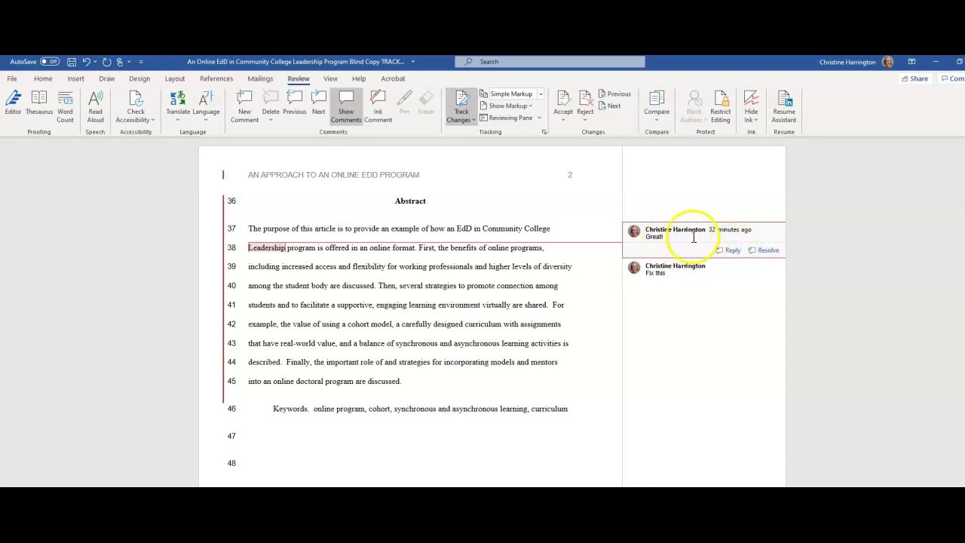
click(731, 250)
click(668, 275)
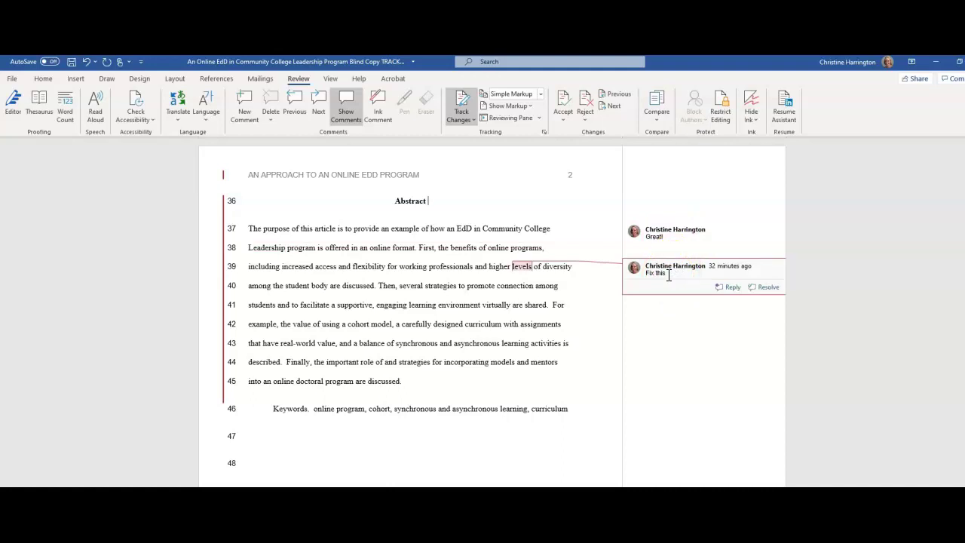
click(672, 234)
click(724, 270)
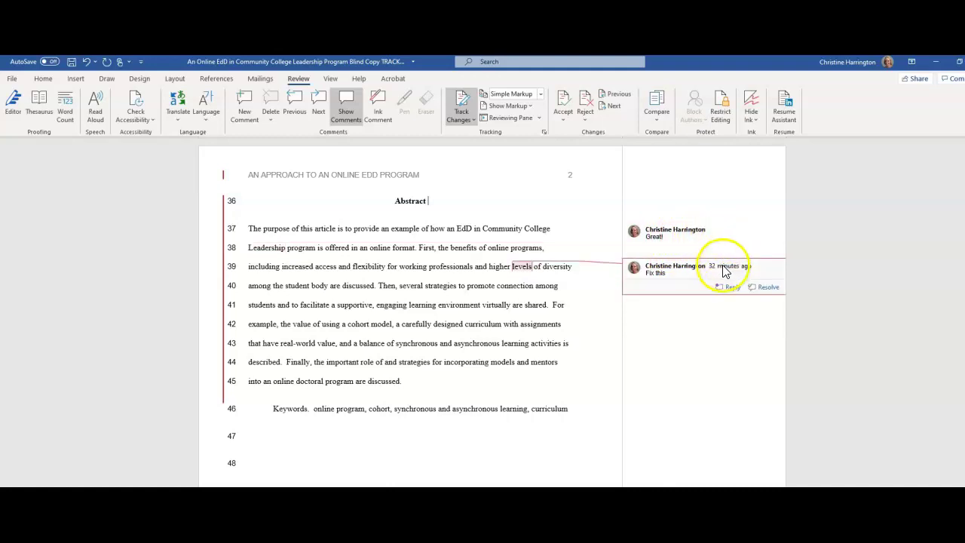
click(728, 252)
Reply 'thanks' to 'Great!' and 'I added a citation to back up this statement' to 'Fix this'.
click(726, 250)
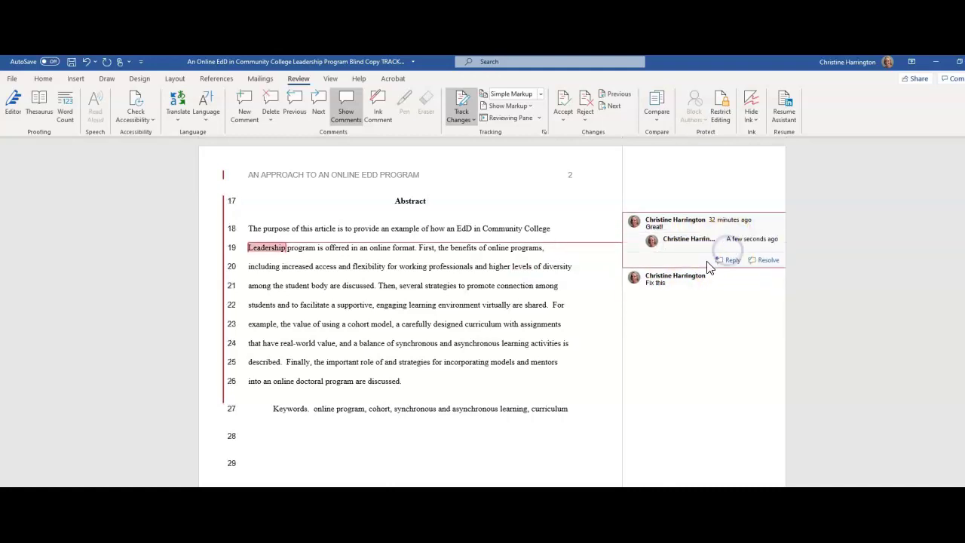
text(thanks)
click(727, 295)
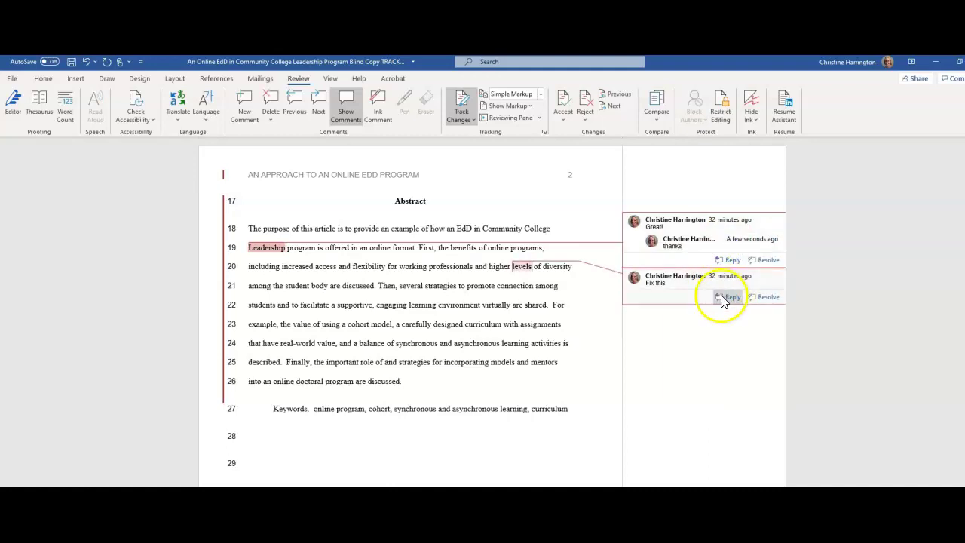
click(726, 297)
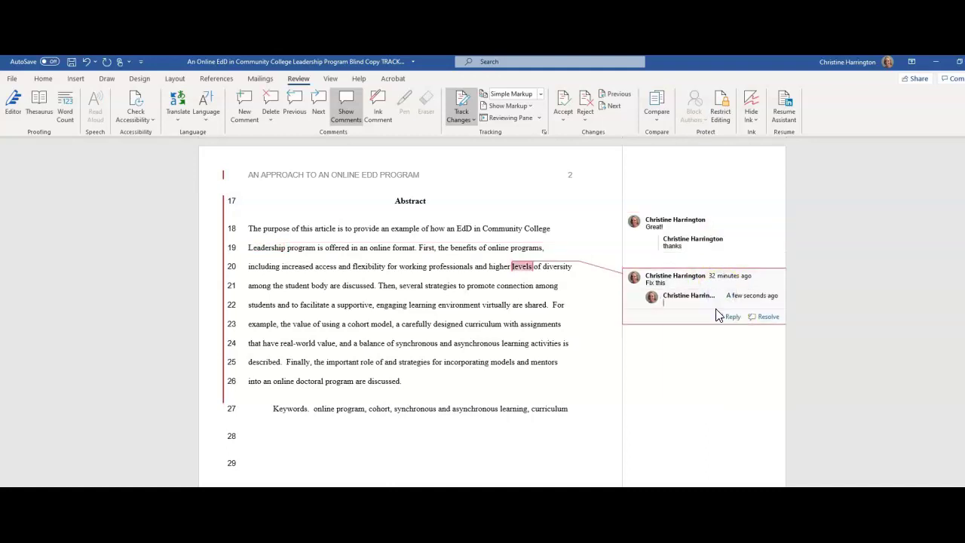
text(I added a citation to back up this statment)
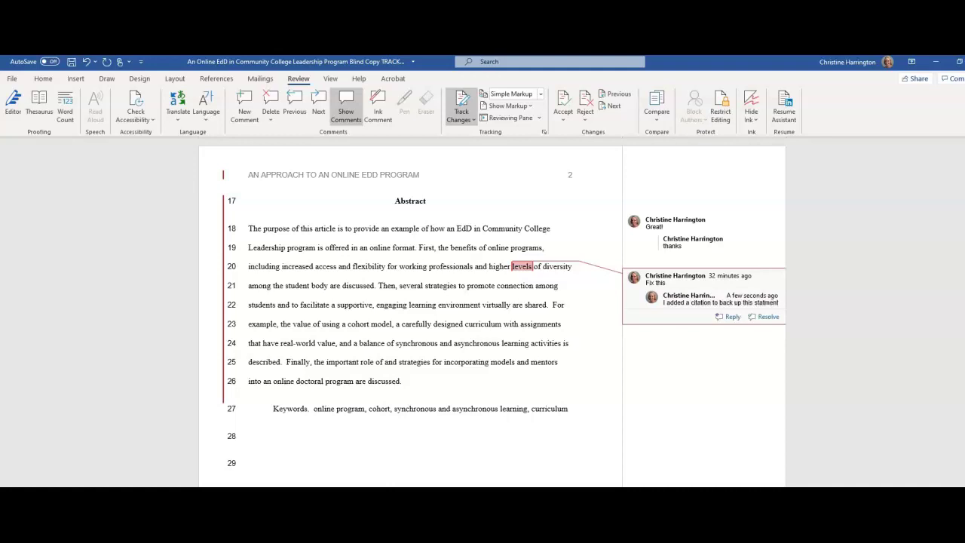
click(766, 303)
text(ent)
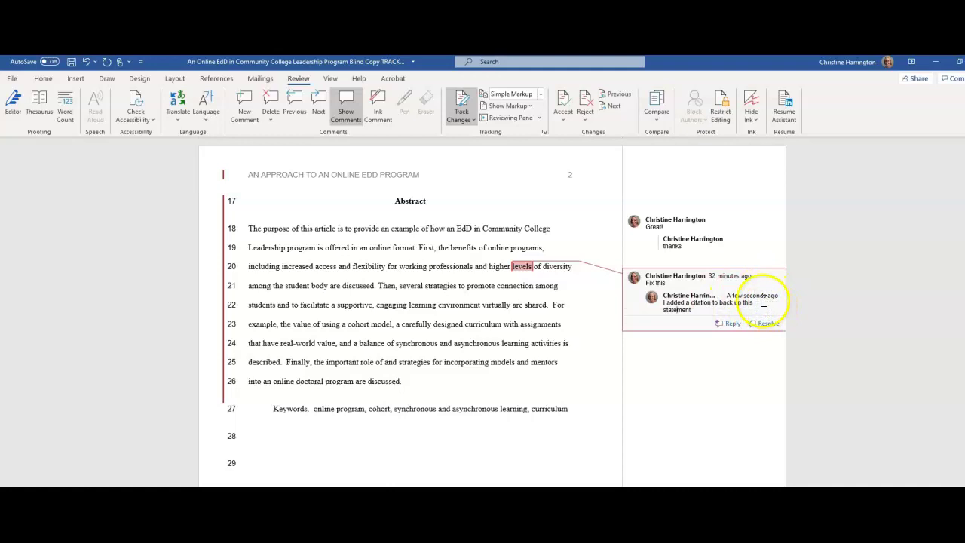
click(700, 246)
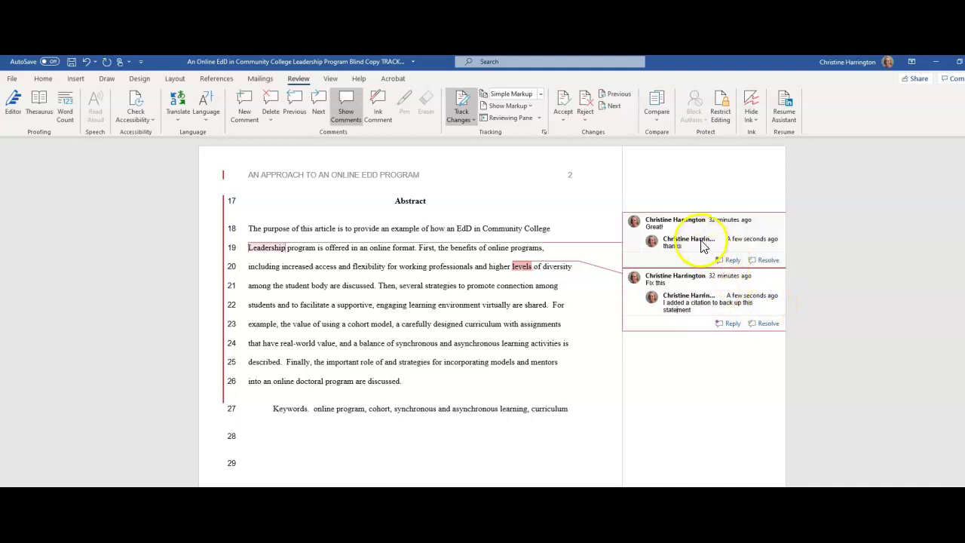
Resolve 'Great!' and rewrite the 'Fix this' reply as 'I know- I'm still working on this- looking for an article to cite'.
click(765, 260)
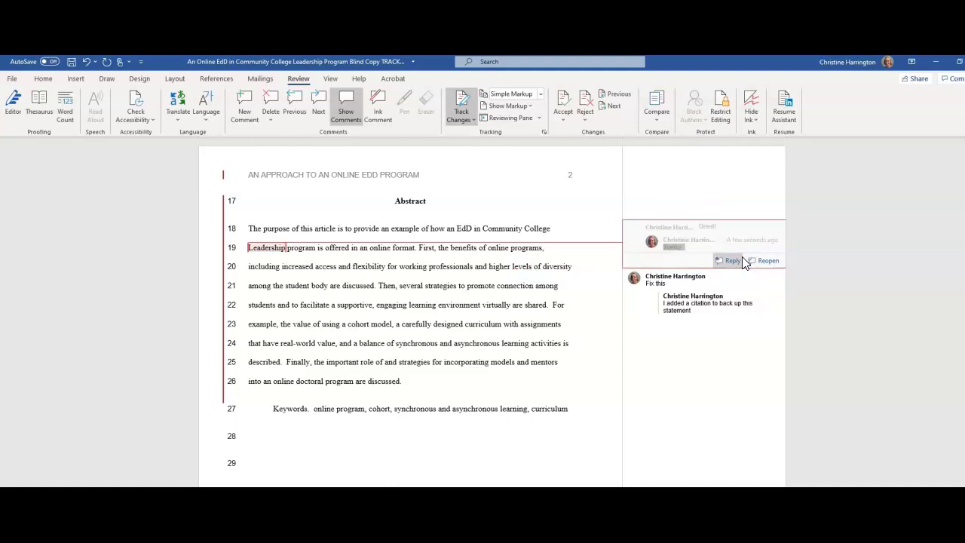
click(680, 315)
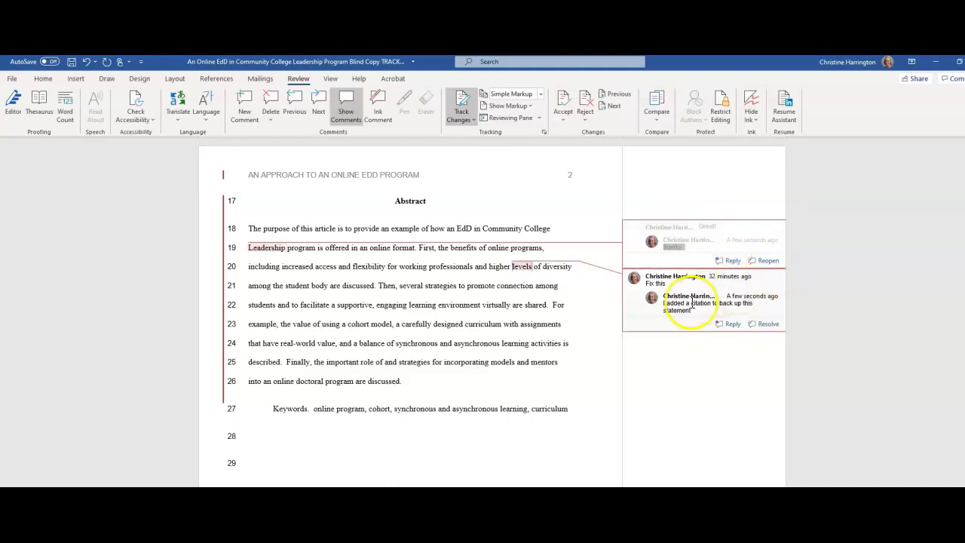
drag(694, 311, 667, 308)
text(I know)
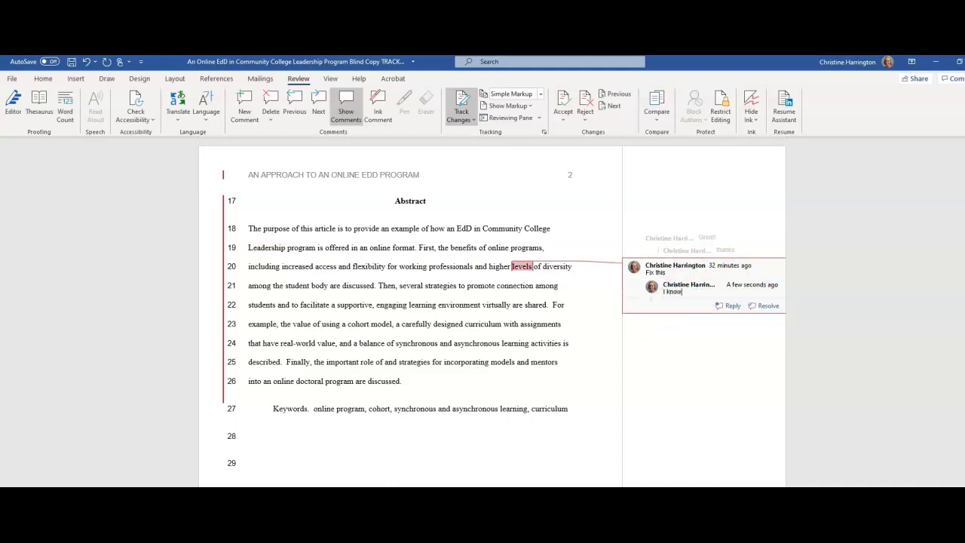
text(- I'm still working on this- looking for an)
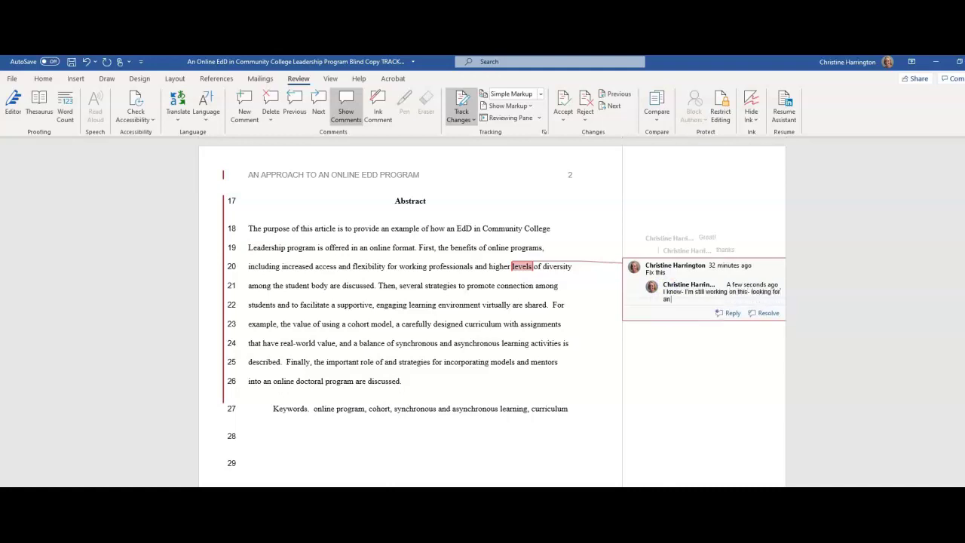
text( article to cite)
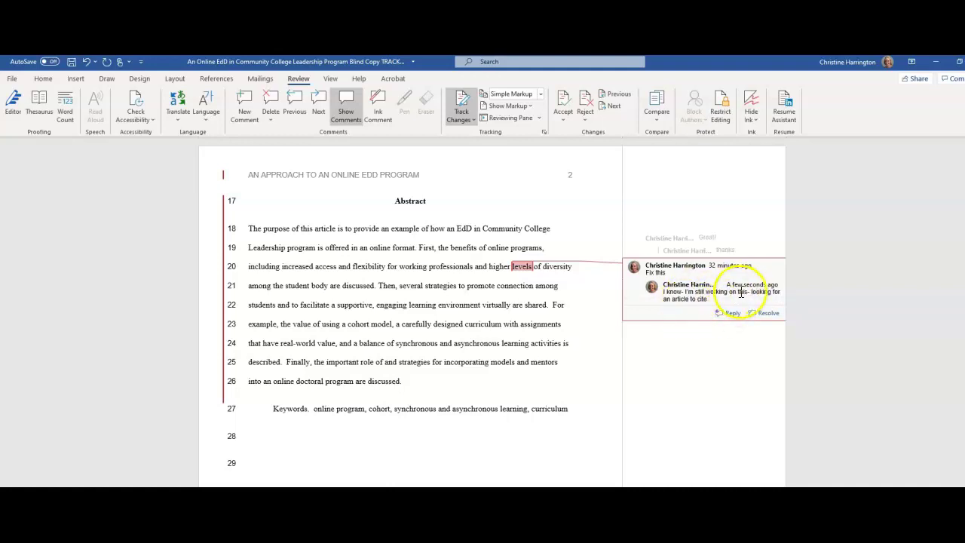
click(708, 250)
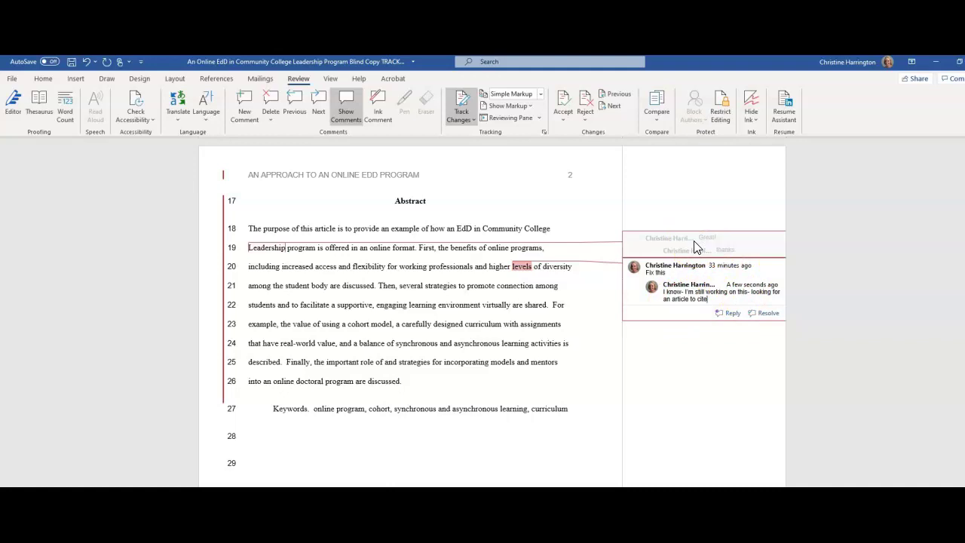
click(702, 334)
scroll(547, 314, down, 3)
scroll(548, 313, up, 3)
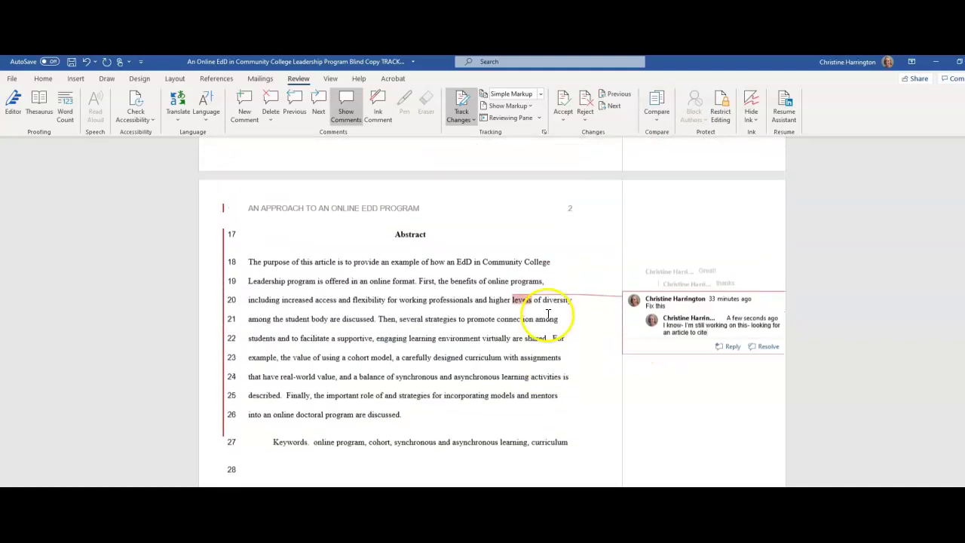
scroll(548, 313, up, 4)
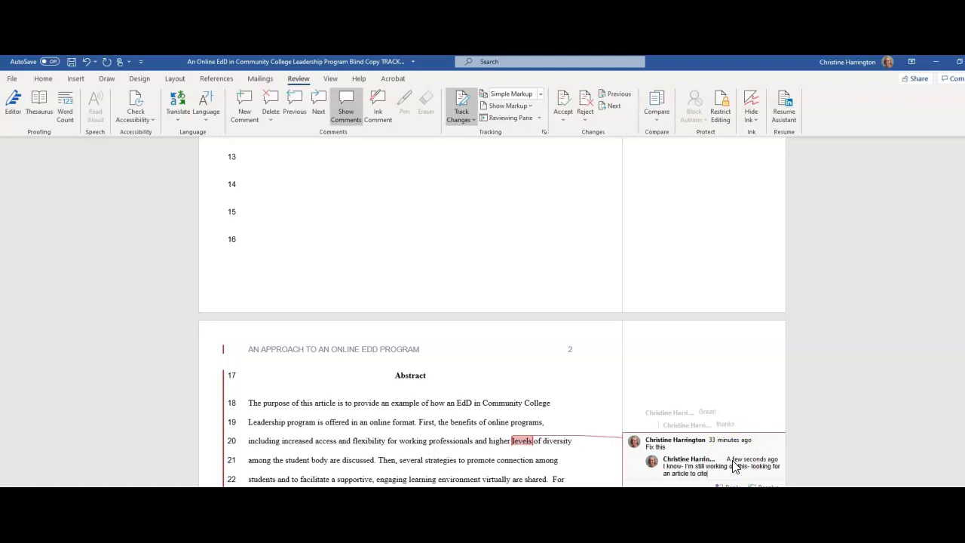
click(740, 417)
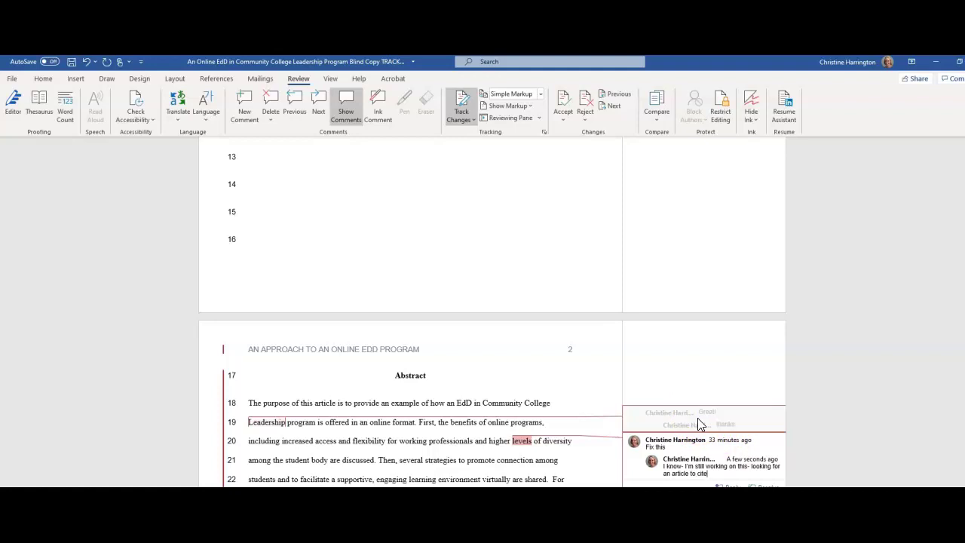
click(711, 438)
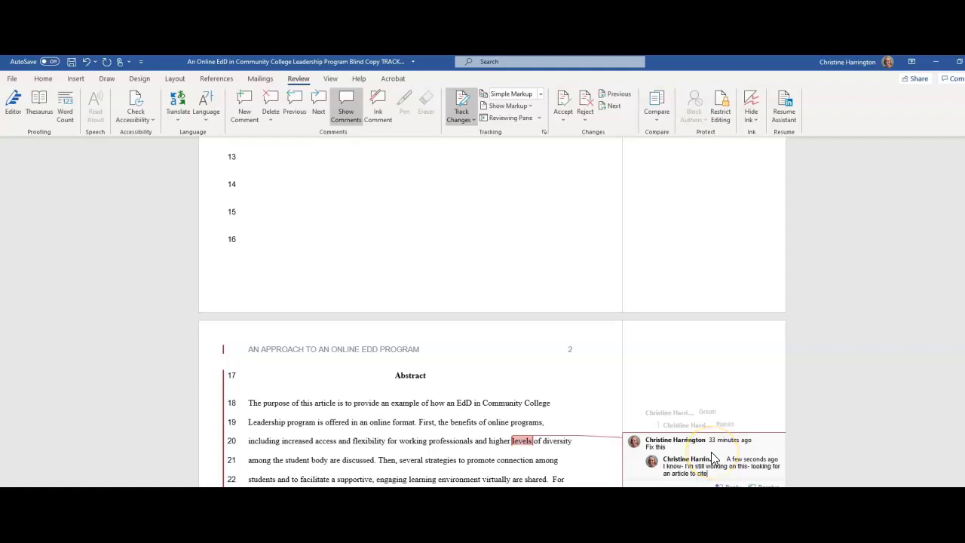
scroll(711, 456, down, 1)
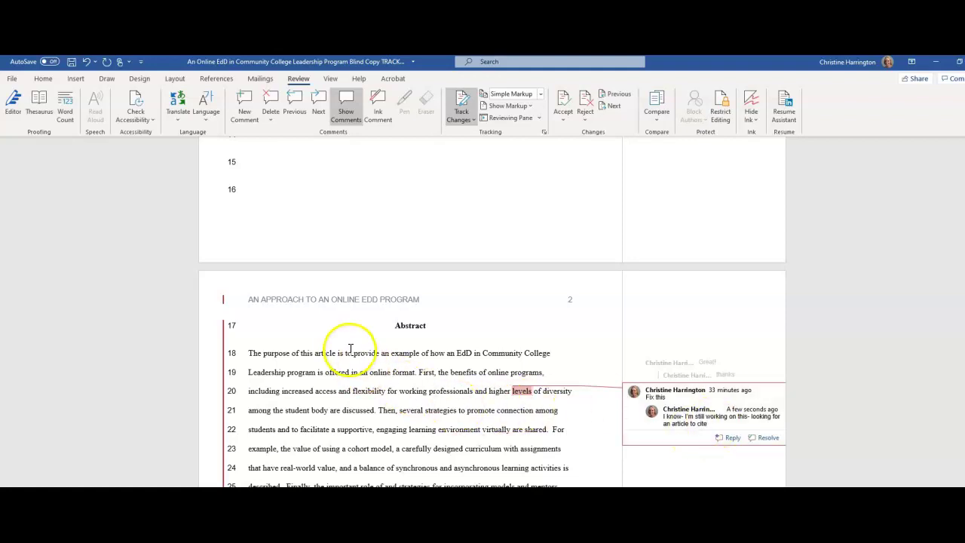
In All Markup, accept the deletion of the abstract's old opening sentence, then return to Simple Markup.
click(531, 94)
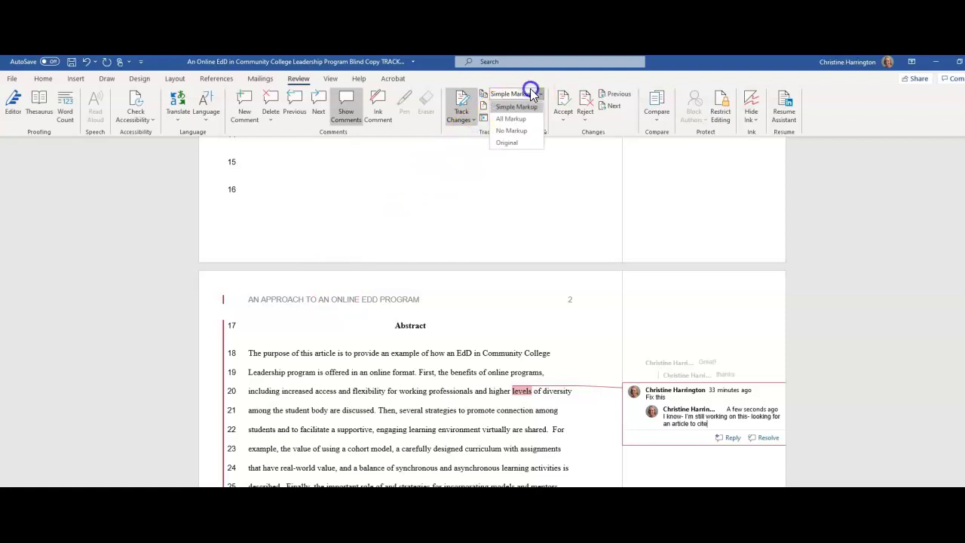
click(520, 121)
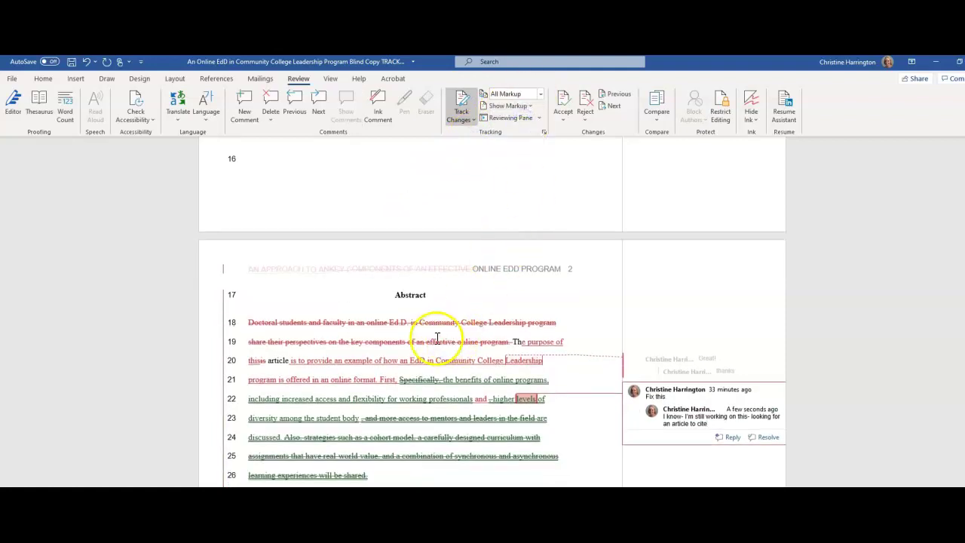
right_click(399, 323)
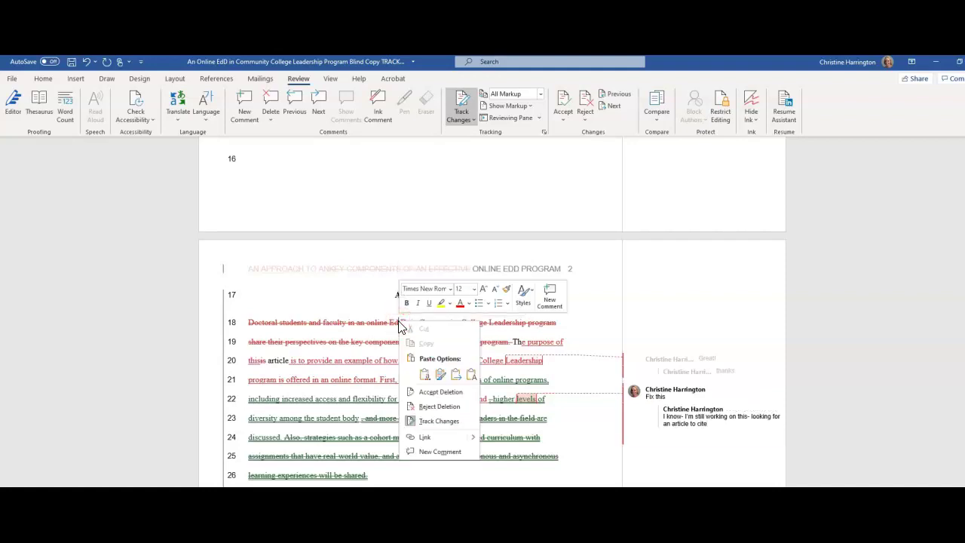
click(447, 397)
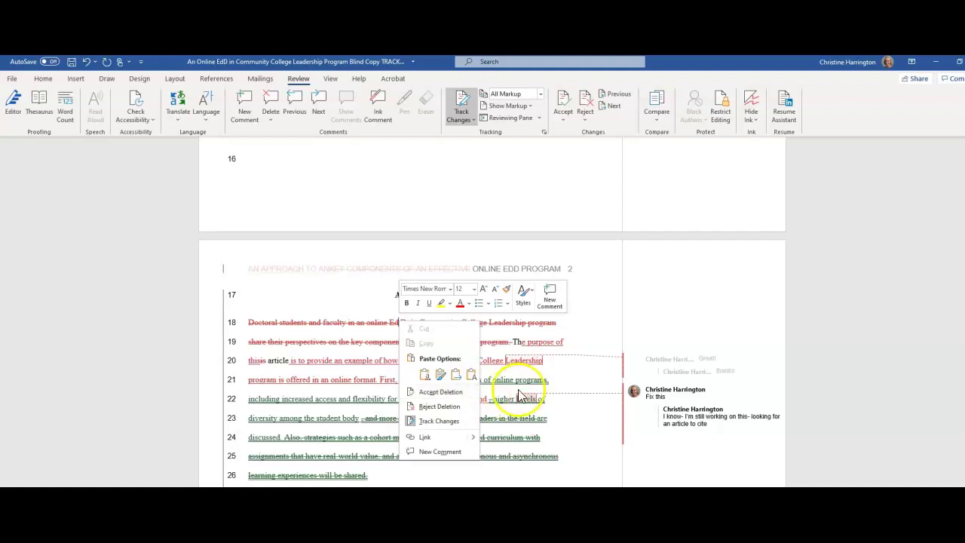
click(520, 93)
click(514, 108)
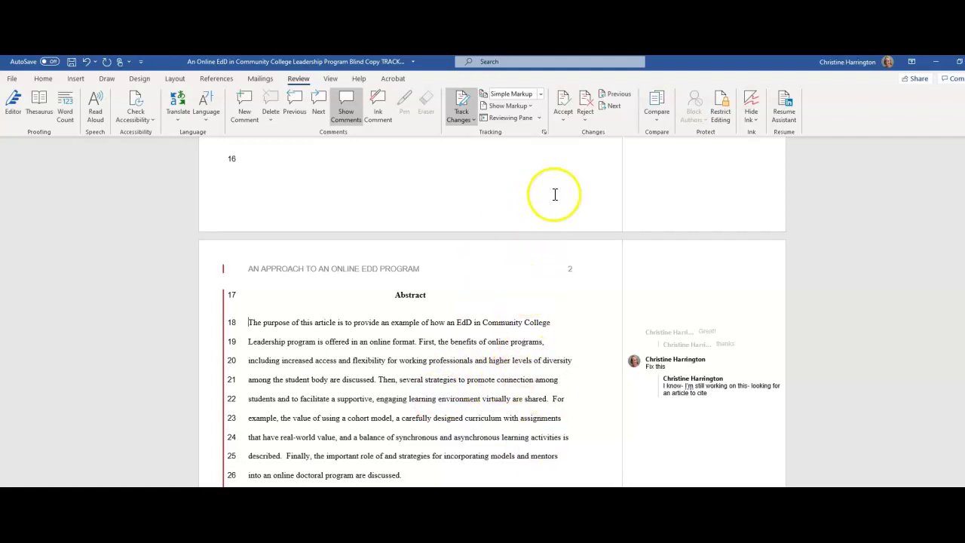
click(563, 117)
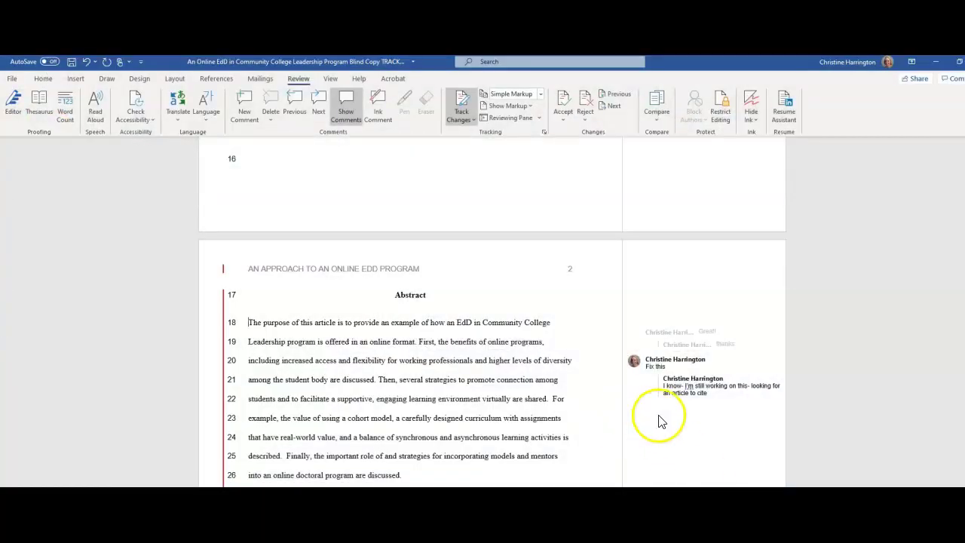
Select the resolved 'Great!' comment and open the Review tab's Delete comment options.
click(667, 369)
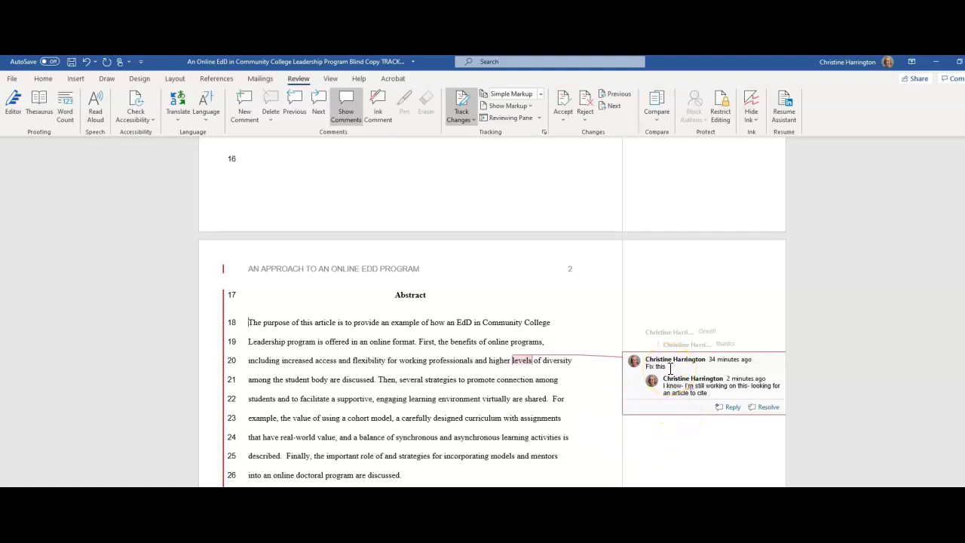
click(679, 342)
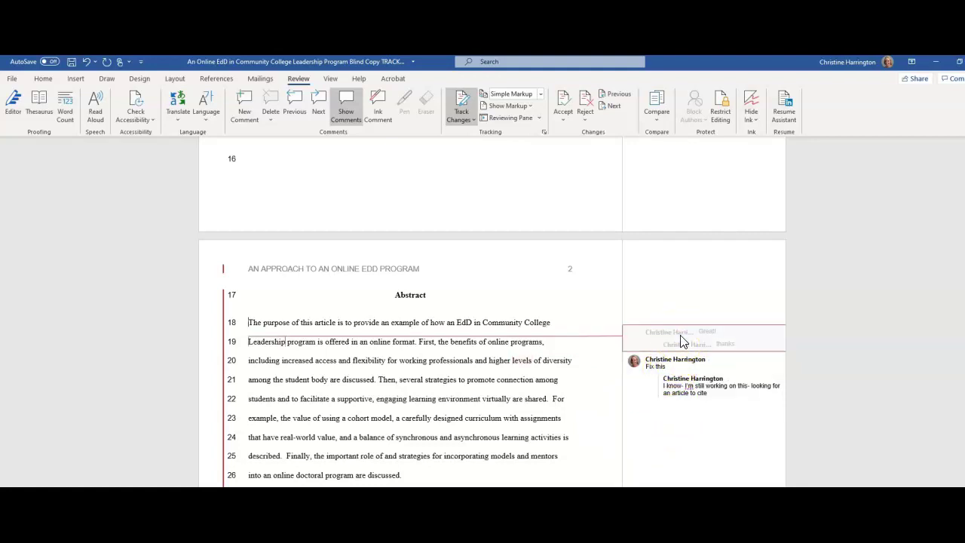
click(678, 338)
right_click(675, 341)
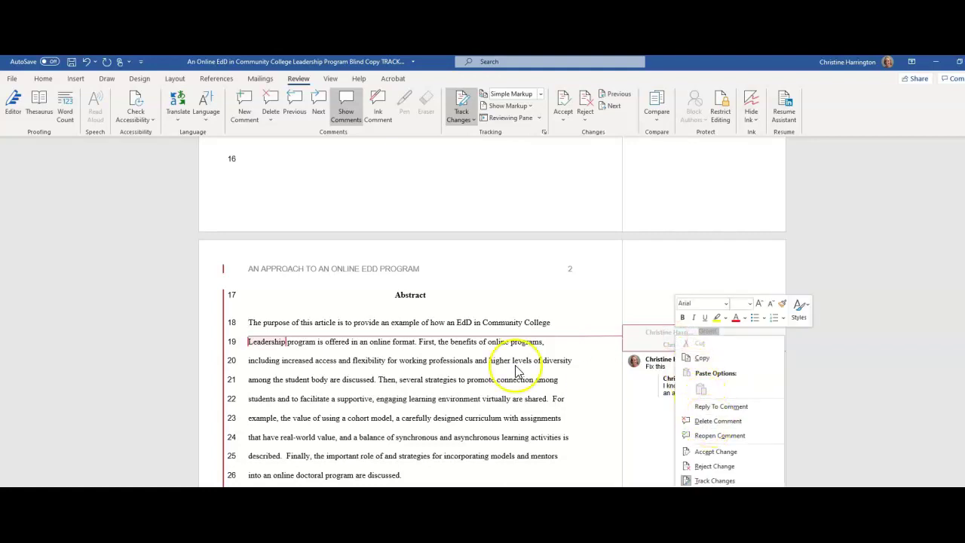
click(270, 119)
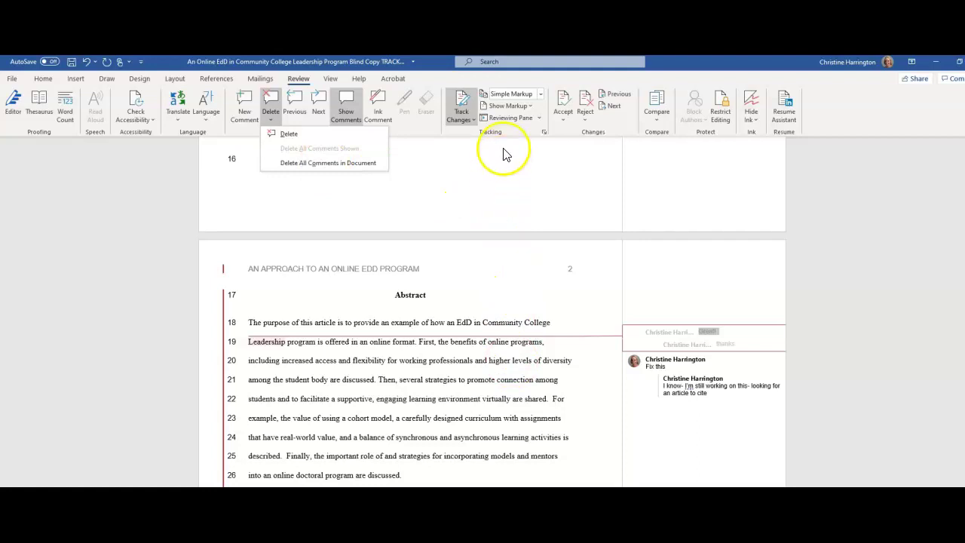
Preview the Original version of the article, then switch back to Simple Markup.
click(531, 94)
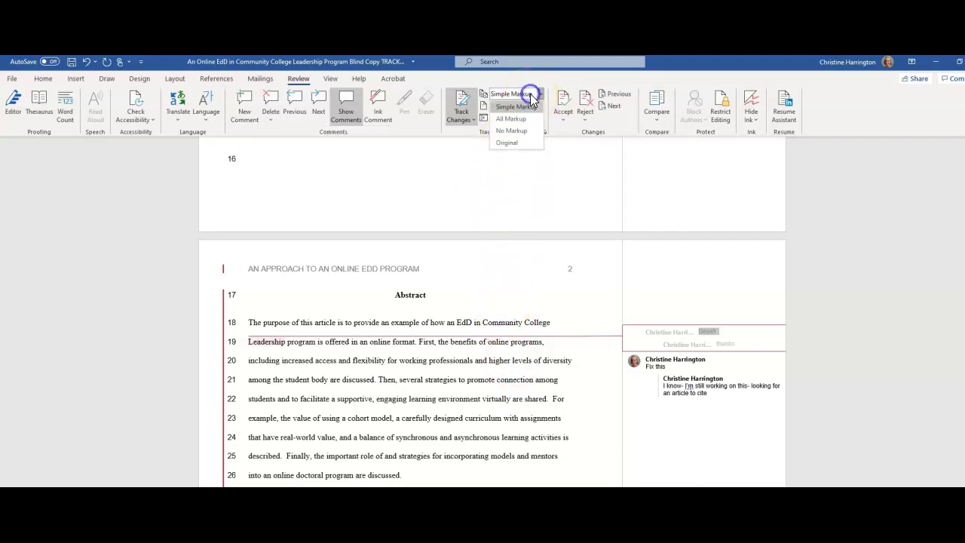
click(515, 144)
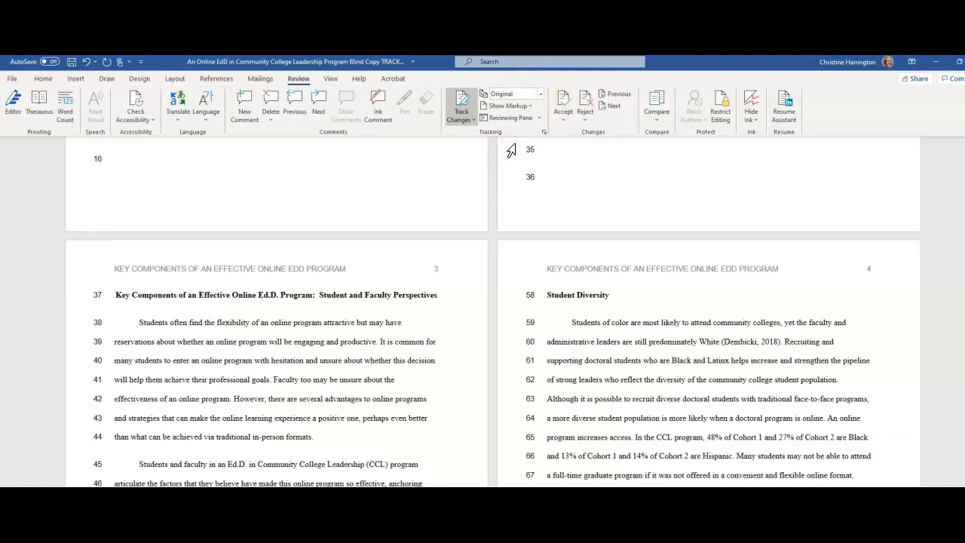
click(540, 94)
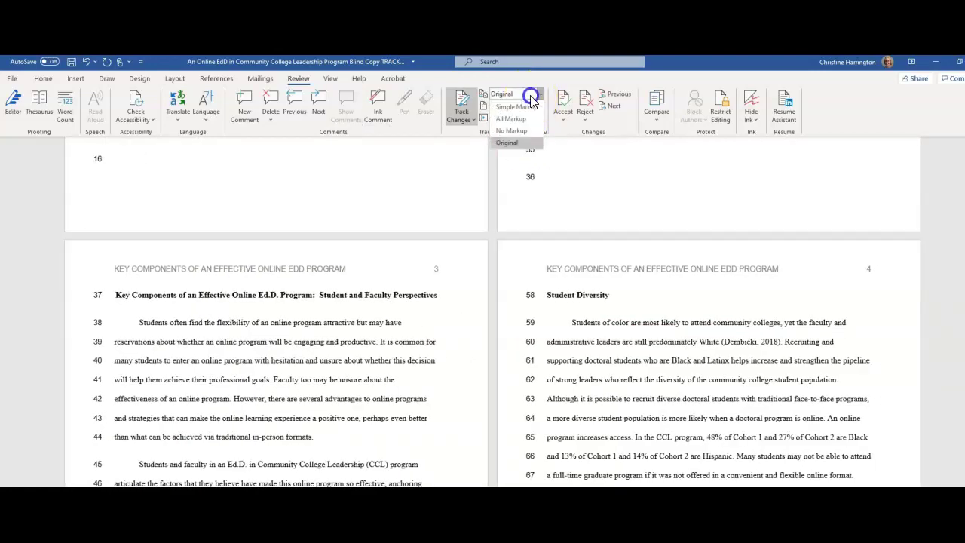
click(526, 110)
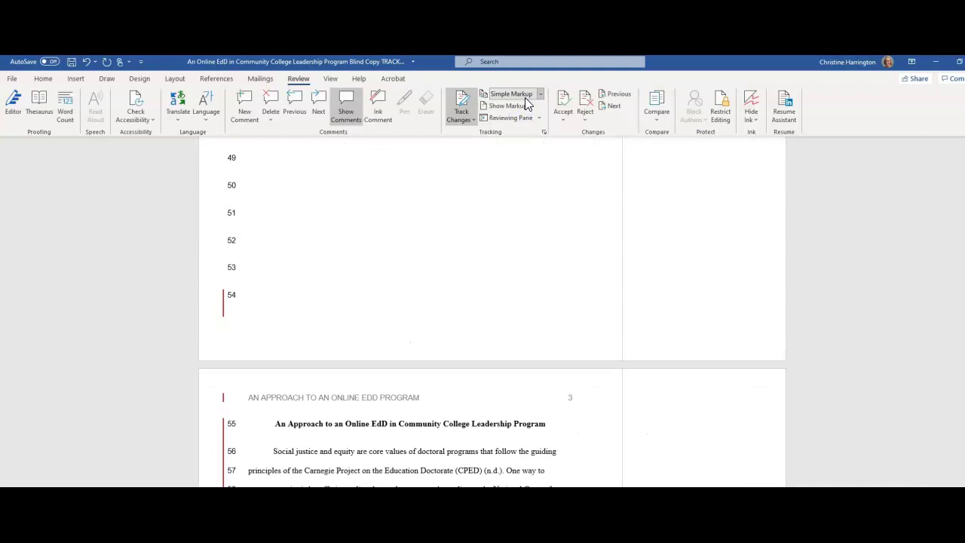